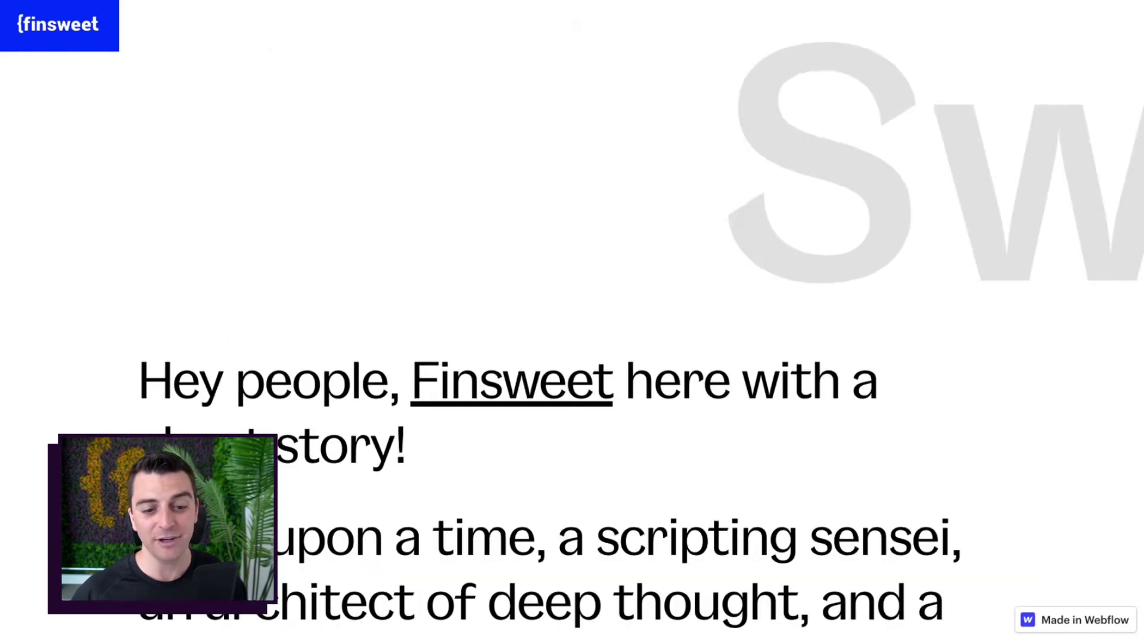
{"action": "scroll", "coordinate": [386, 289], "scroll_direction": "down", "scroll_amount": 1}
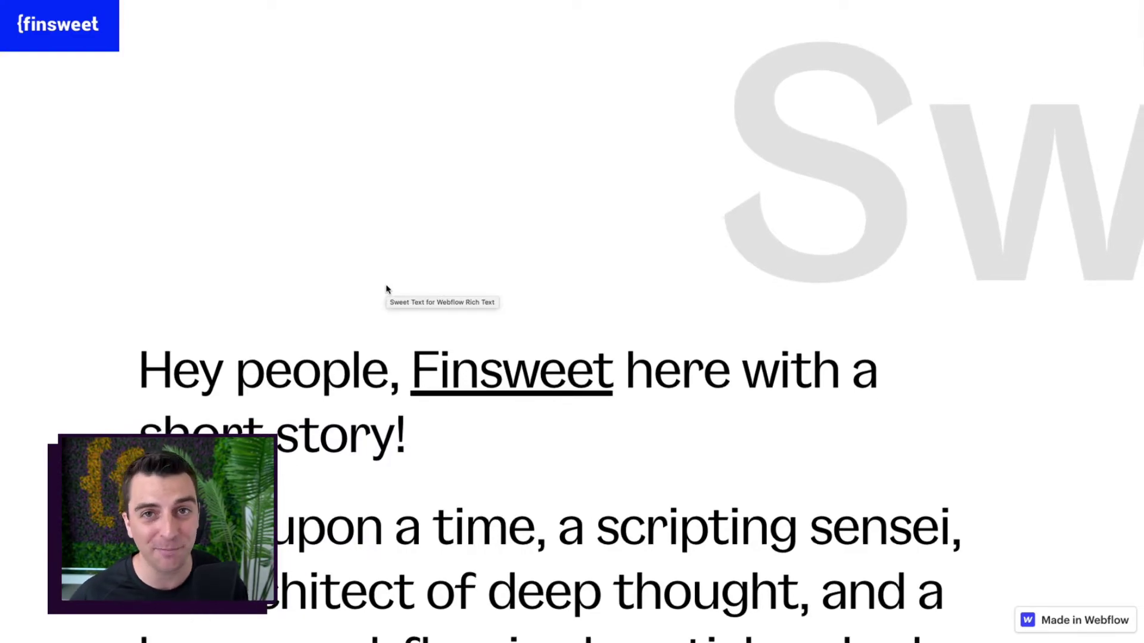
{"action": "scroll", "coordinate": [386, 289], "scroll_direction": "down", "scroll_amount": 15}
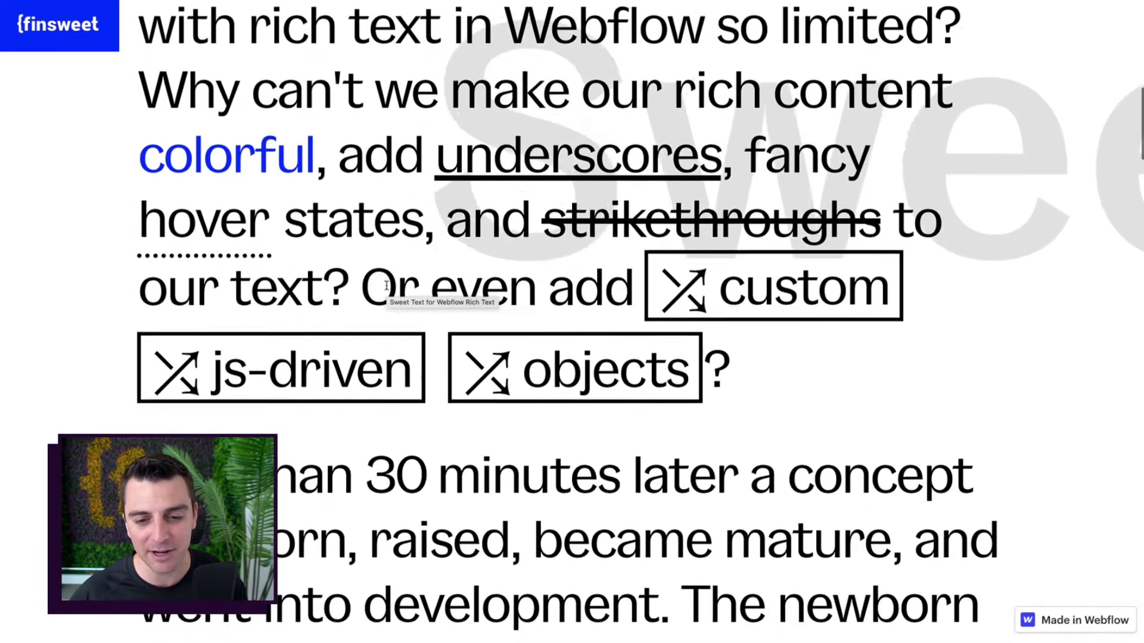
{"action": "scroll", "coordinate": [387, 286], "scroll_direction": "down", "scroll_amount": 5}
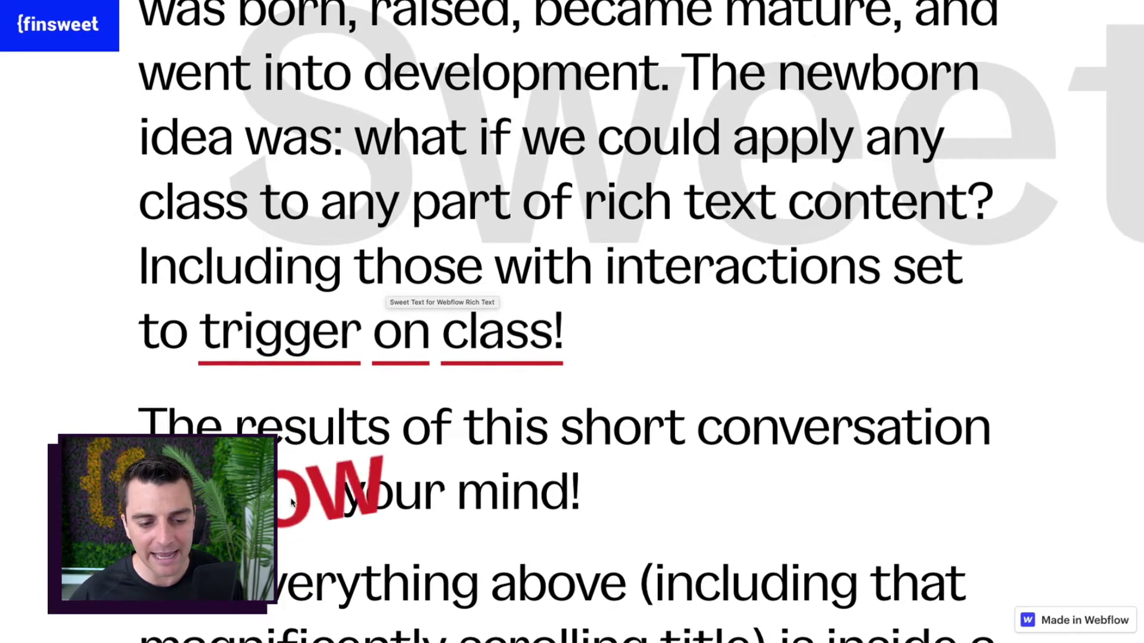
{"action": "scroll", "coordinate": [490, 494], "scroll_direction": "up", "scroll_amount": 20}
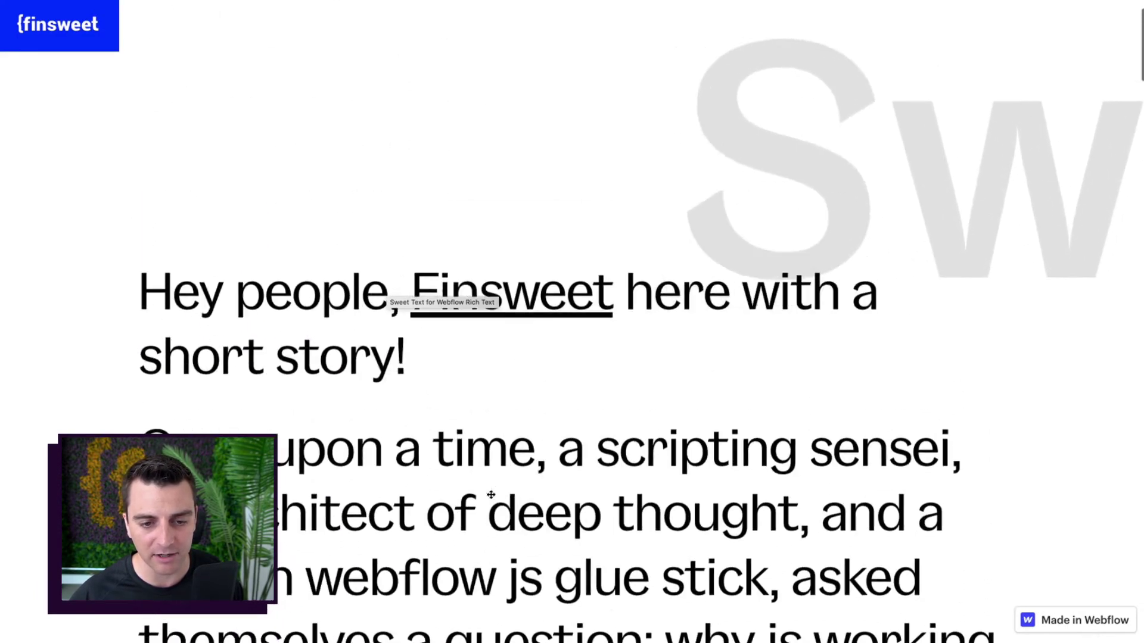
{"action": "right_click", "coordinate": [457, 462]}
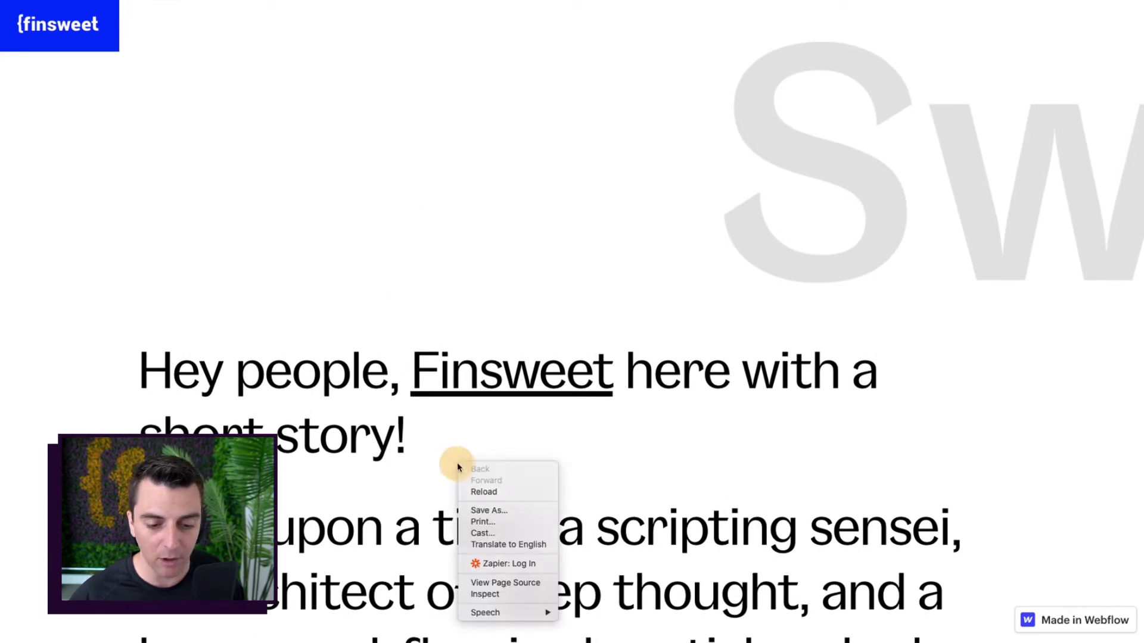
{"action": "left_click", "coordinate": [485, 597]}
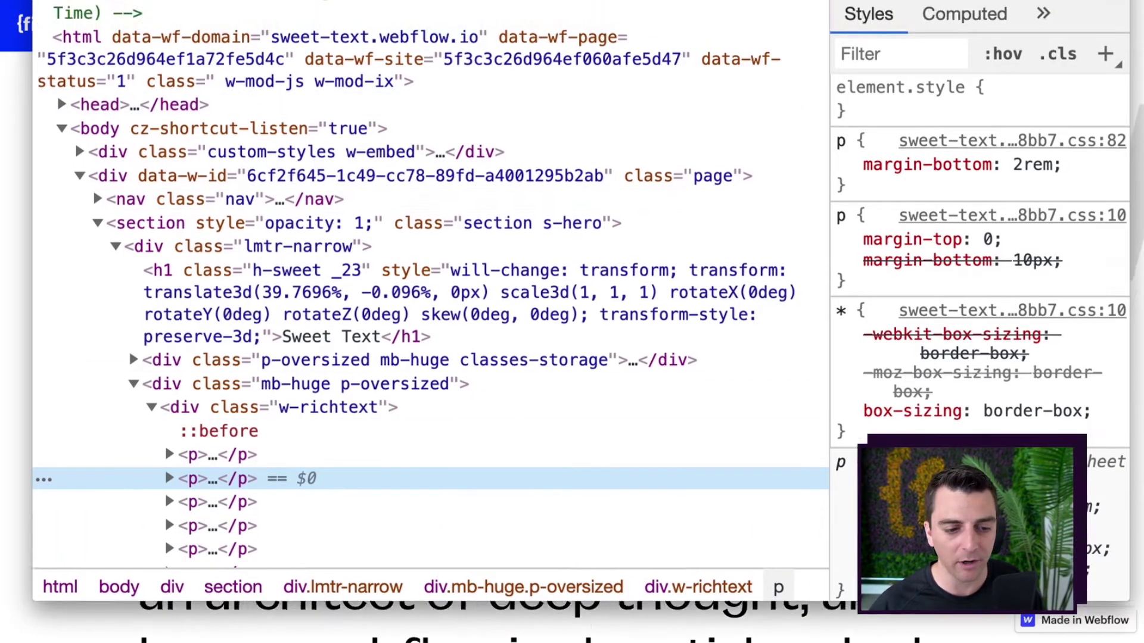
{"action": "scroll", "coordinate": [365, 335], "scroll_direction": "down", "scroll_amount": 4}
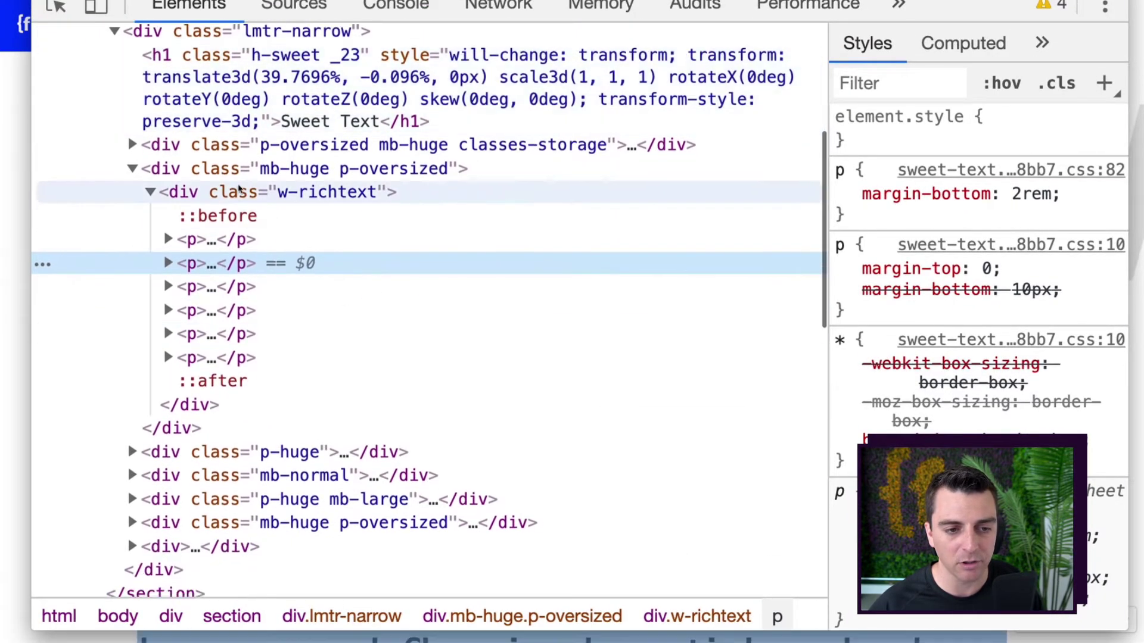
{"action": "left_click", "coordinate": [228, 191]}
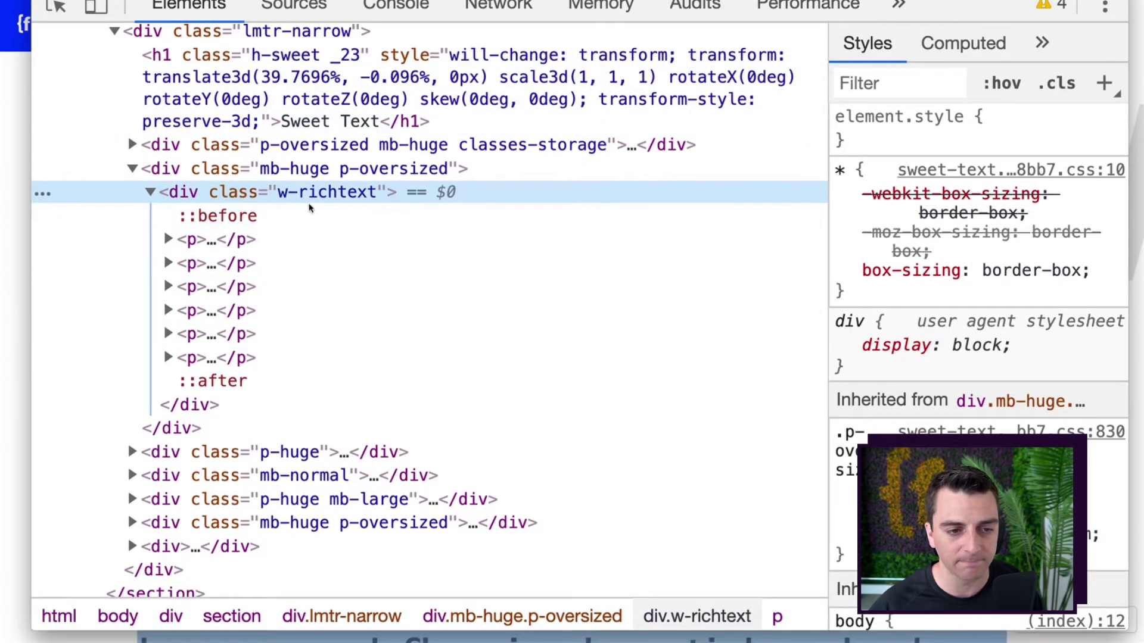
{"action": "left_click", "coordinate": [169, 239]}
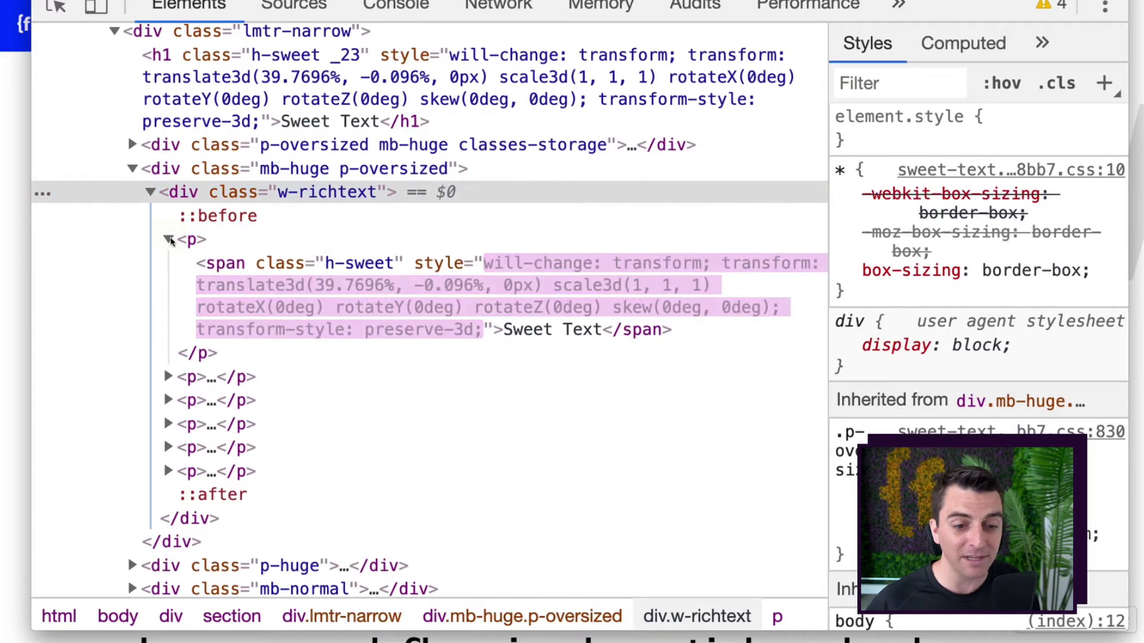
{"action": "left_click", "coordinate": [299, 276]}
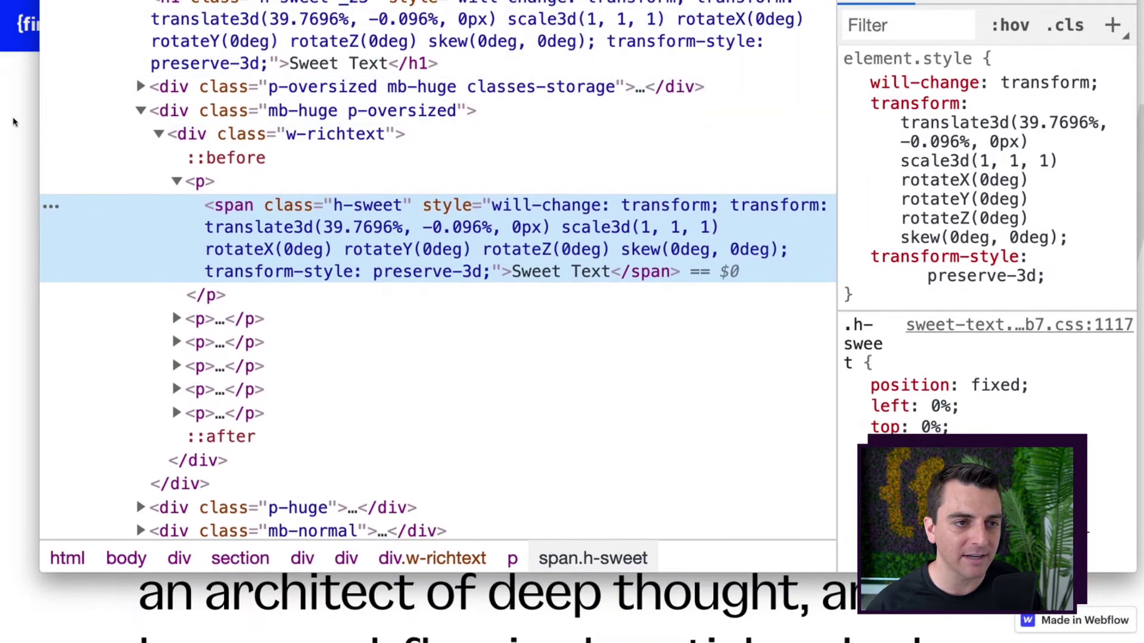
{"action": "key", "text": "super+alt+i"}
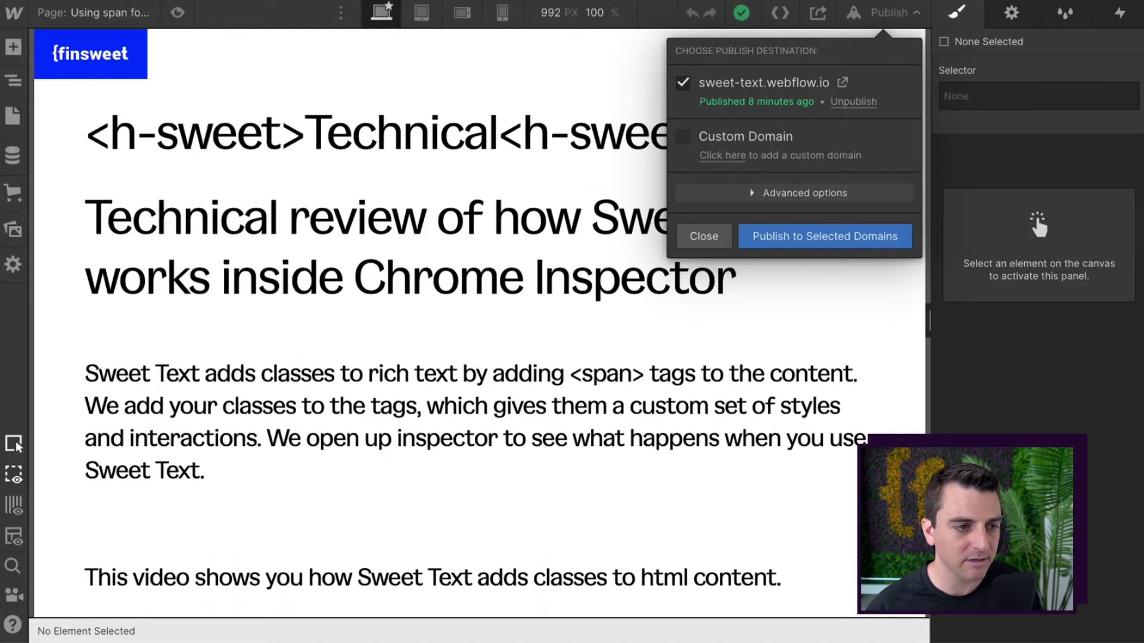
- Switch to the Sweet Text home page from the Pages list and reopen DevTools on the h-sweet span
{"action": "left_click", "coordinate": [12, 117]}
{"action": "left_click", "coordinate": [12, 117]}
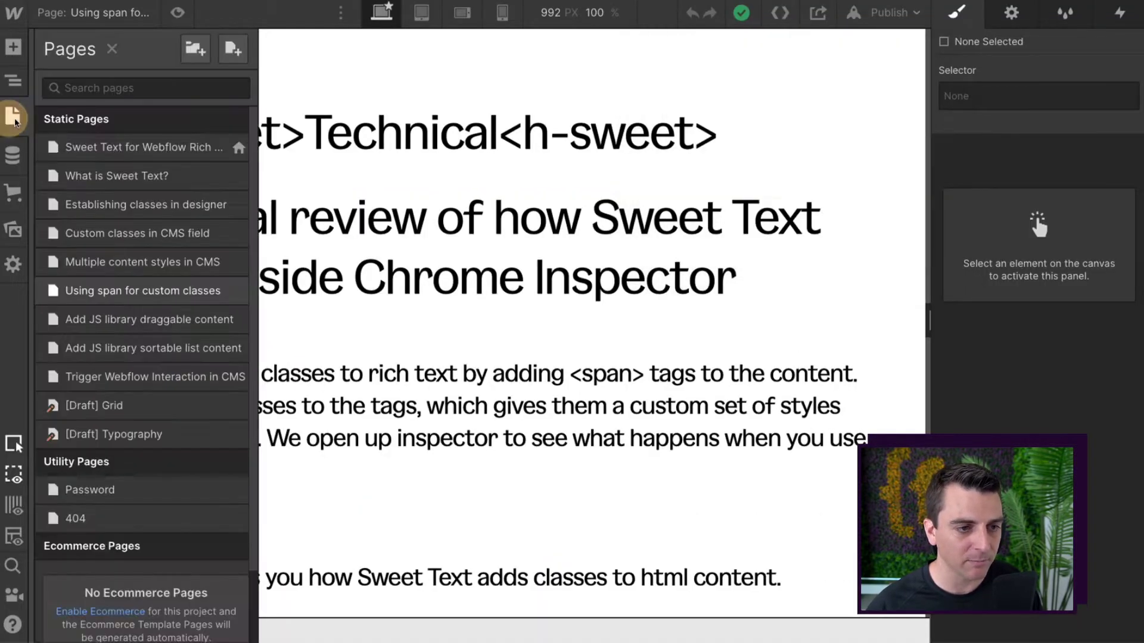
{"action": "left_click", "coordinate": [94, 150]}
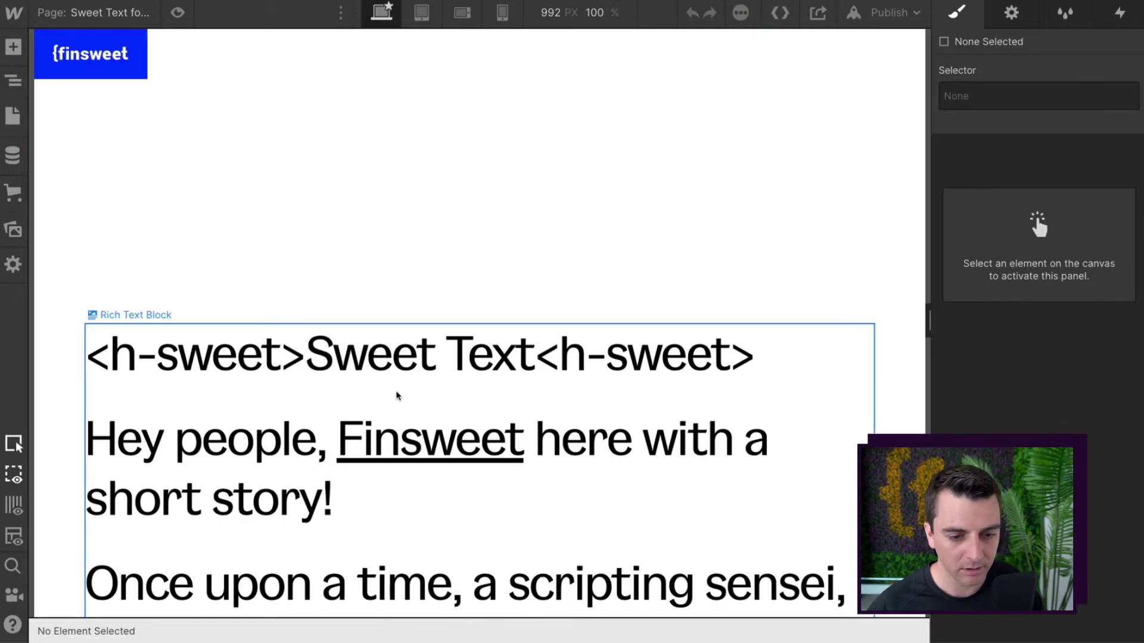
{"action": "scroll", "coordinate": [395, 324], "scroll_direction": "down", "scroll_amount": 4}
{"action": "scroll", "coordinate": [294, 365], "scroll_direction": "up", "scroll_amount": 3}
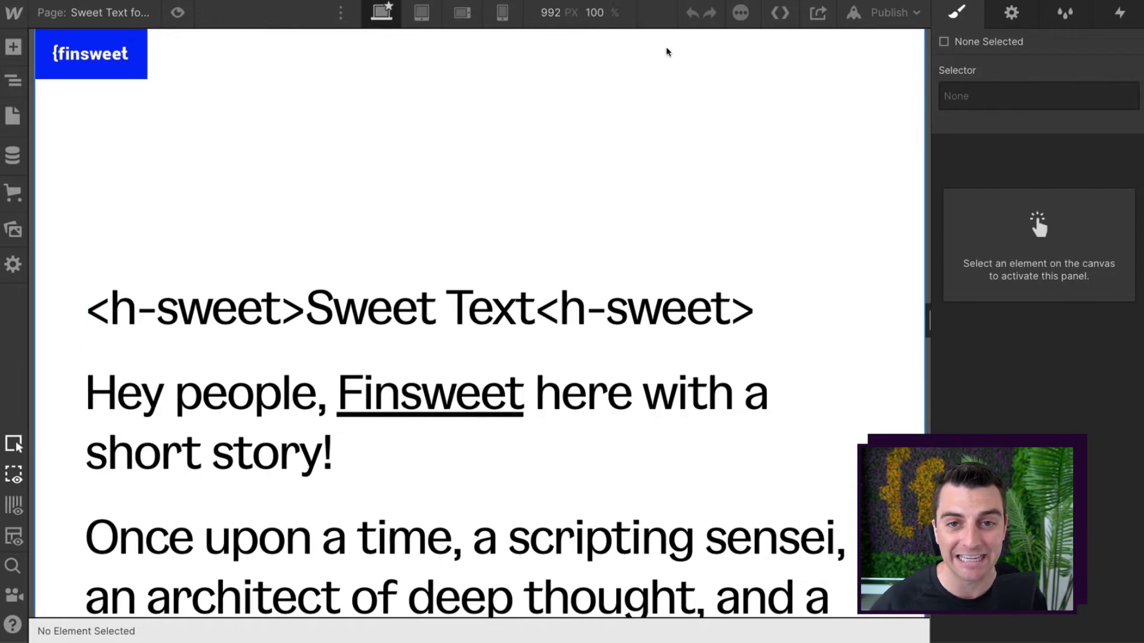
{"action": "key", "text": "super+Tab"}
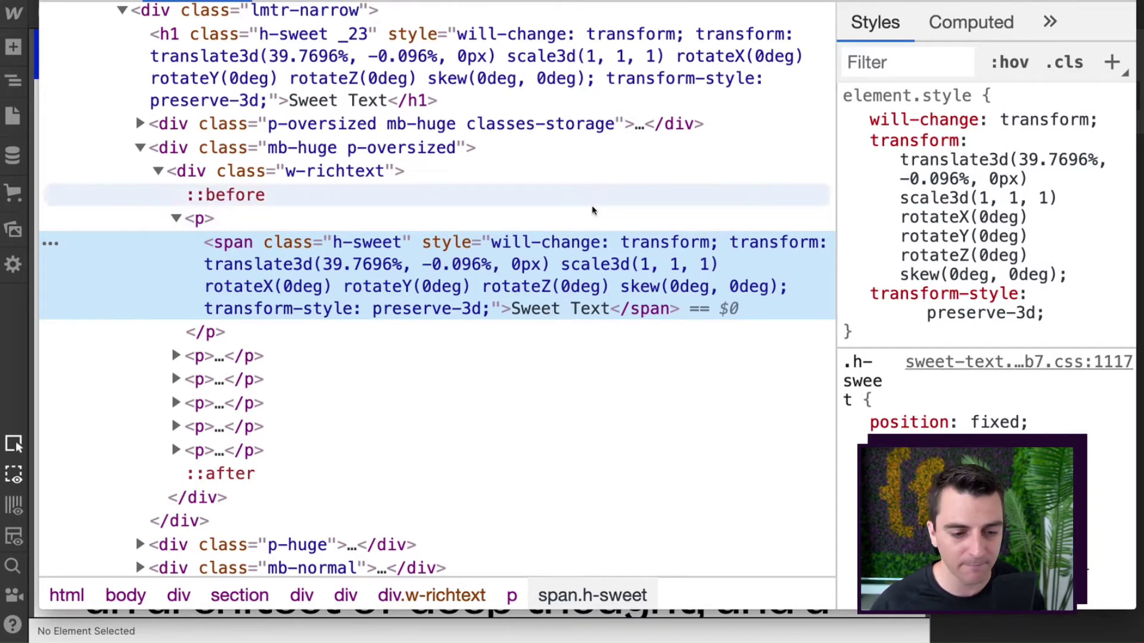
- Expand the Hey people and story paragraphs to show the p-color-blue, p-hover and draggable spans, then close DevTools
{"action": "left_click", "coordinate": [174, 356]}
{"action": "scroll", "coordinate": [298, 345], "scroll_direction": "down", "scroll_amount": 5}
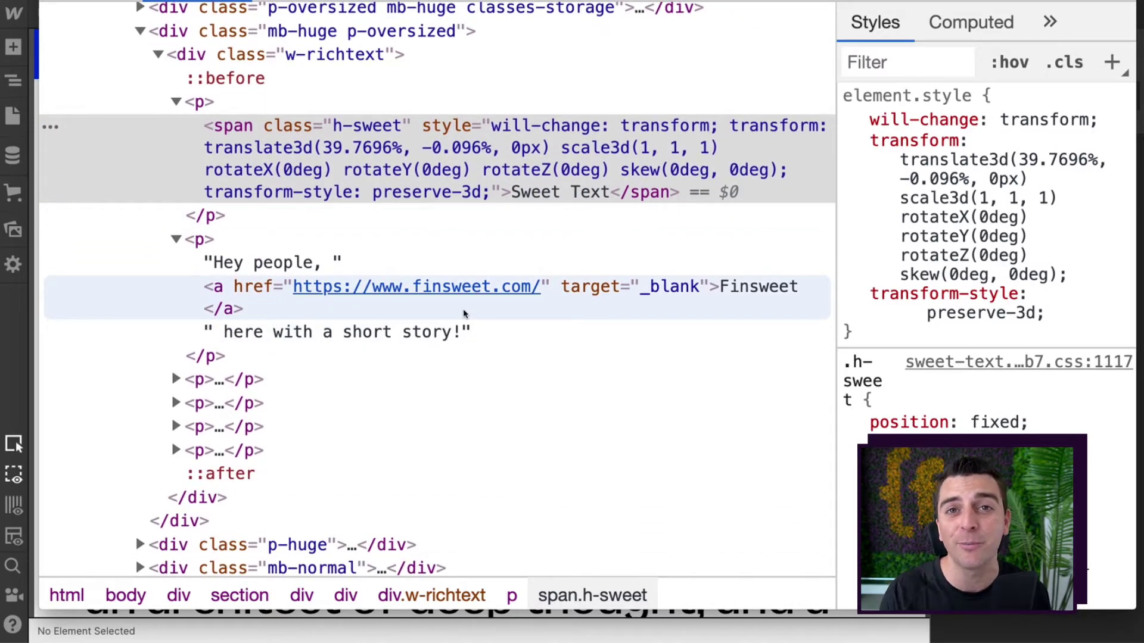
{"action": "left_click", "coordinate": [176, 379]}
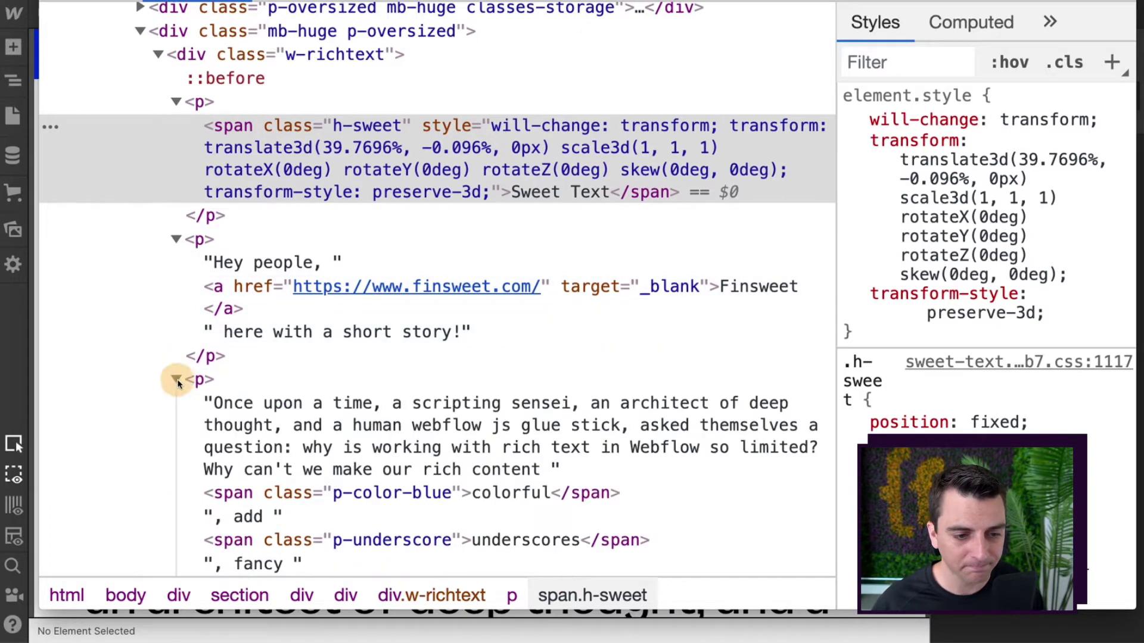
{"action": "scroll", "coordinate": [179, 382], "scroll_direction": "down", "scroll_amount": 4}
{"action": "scroll", "coordinate": [178, 385], "scroll_direction": "down", "scroll_amount": 3}
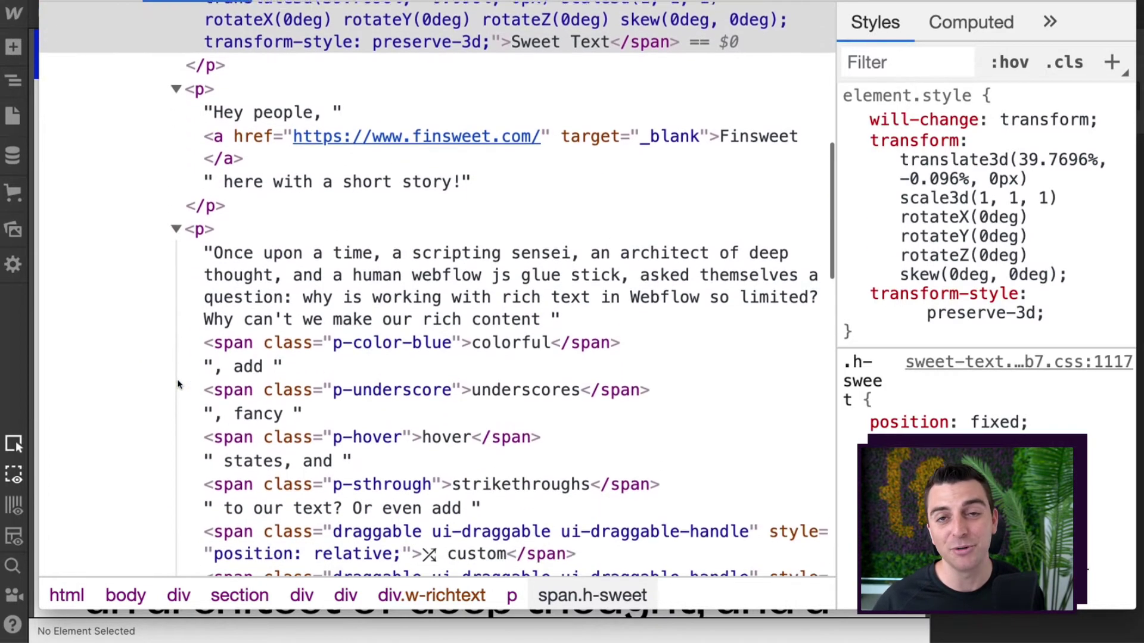
{"action": "scroll", "coordinate": [179, 385], "scroll_direction": "down", "scroll_amount": 1}
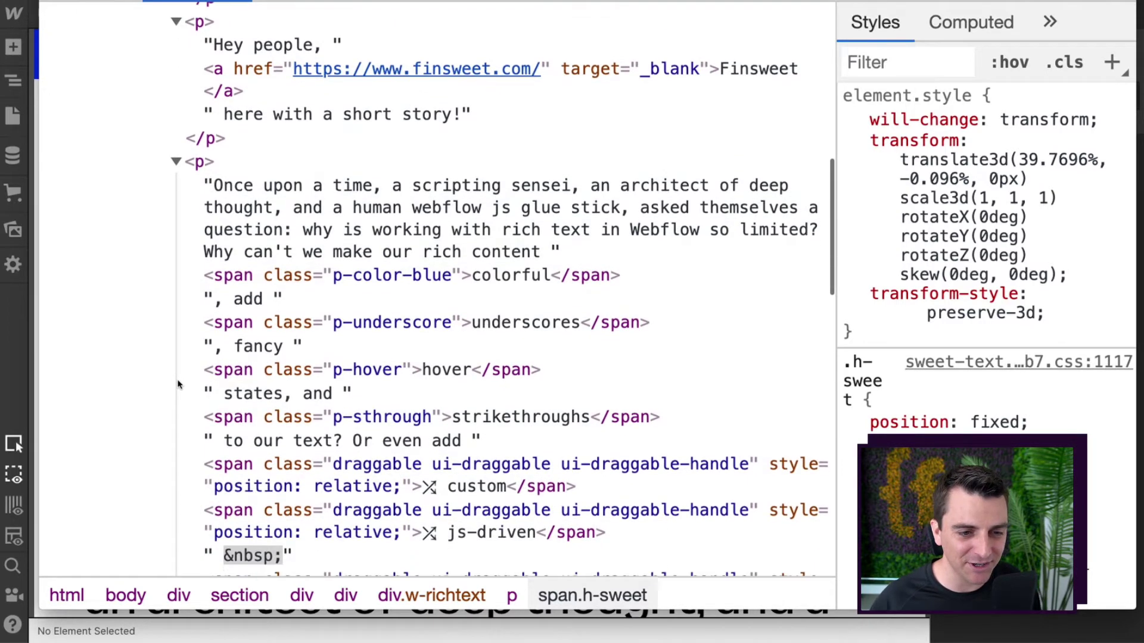
{"action": "scroll", "coordinate": [225, 229], "scroll_direction": "down", "scroll_amount": 2}
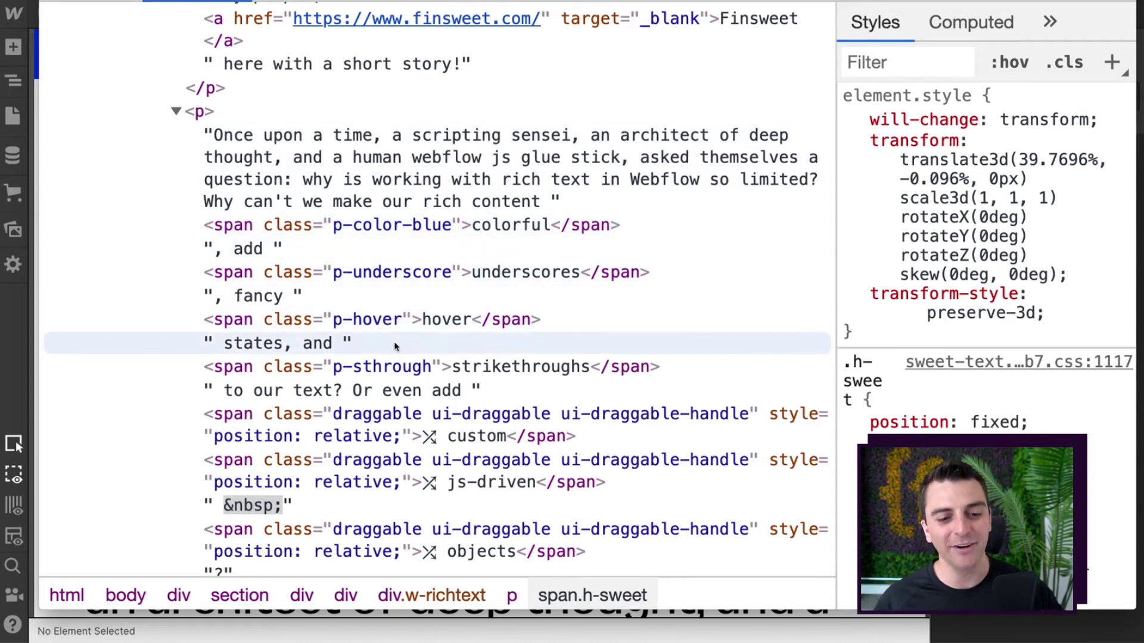
{"action": "scroll", "coordinate": [401, 374], "scroll_direction": "down", "scroll_amount": 2}
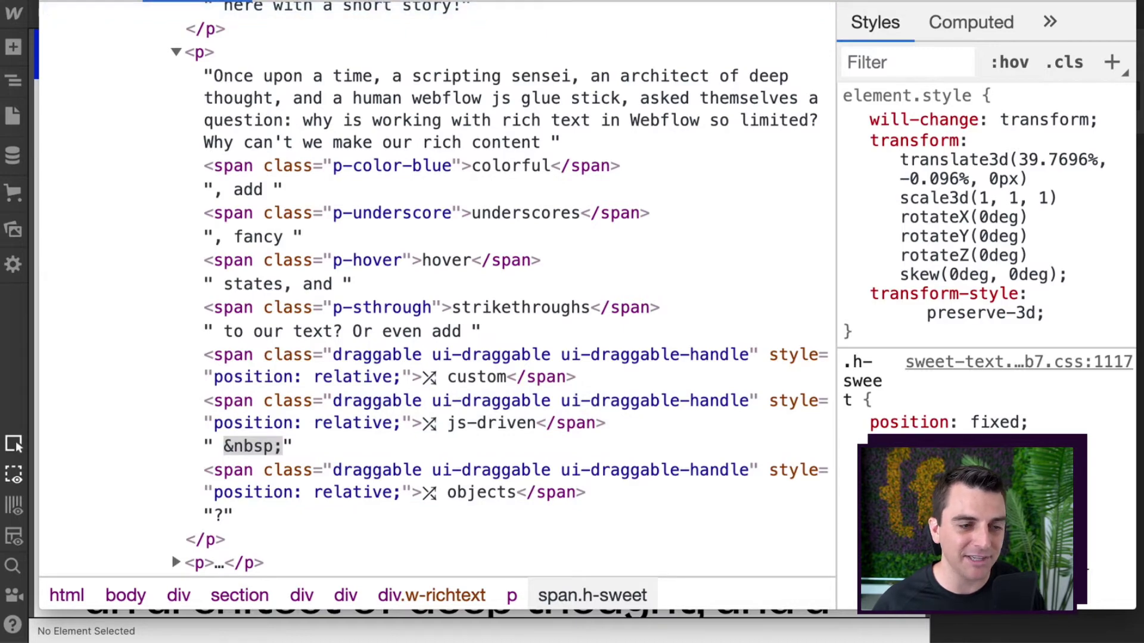
{"action": "key", "text": "super+alt+i"}
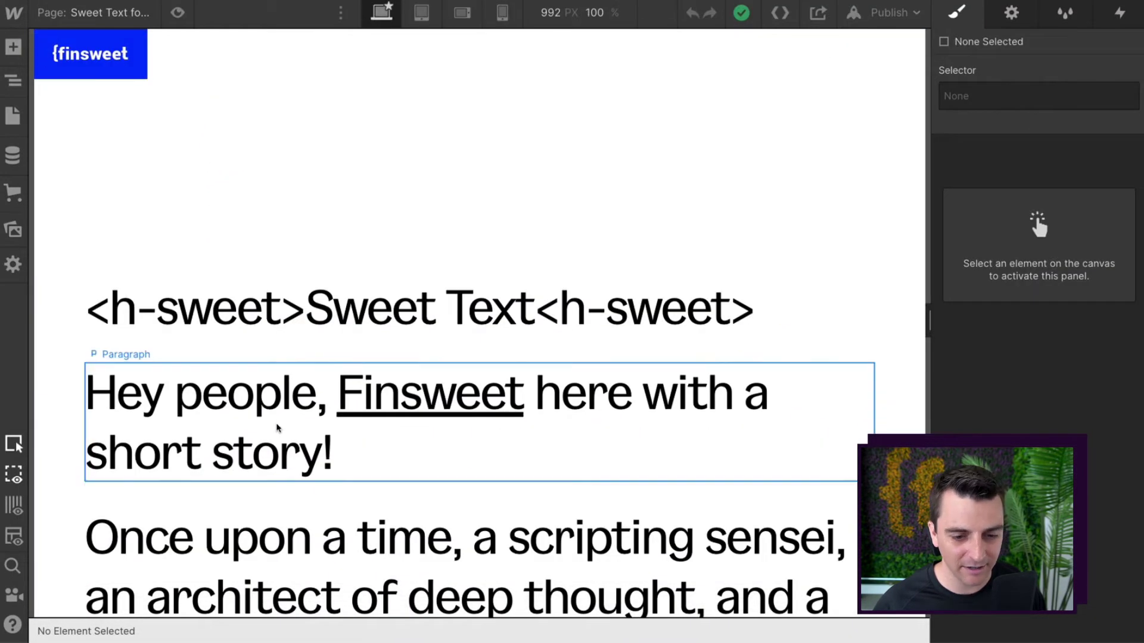
- Scroll through the tagged story text on the Designer canvas
{"action": "scroll", "coordinate": [276, 428], "scroll_direction": "down", "scroll_amount": 15}
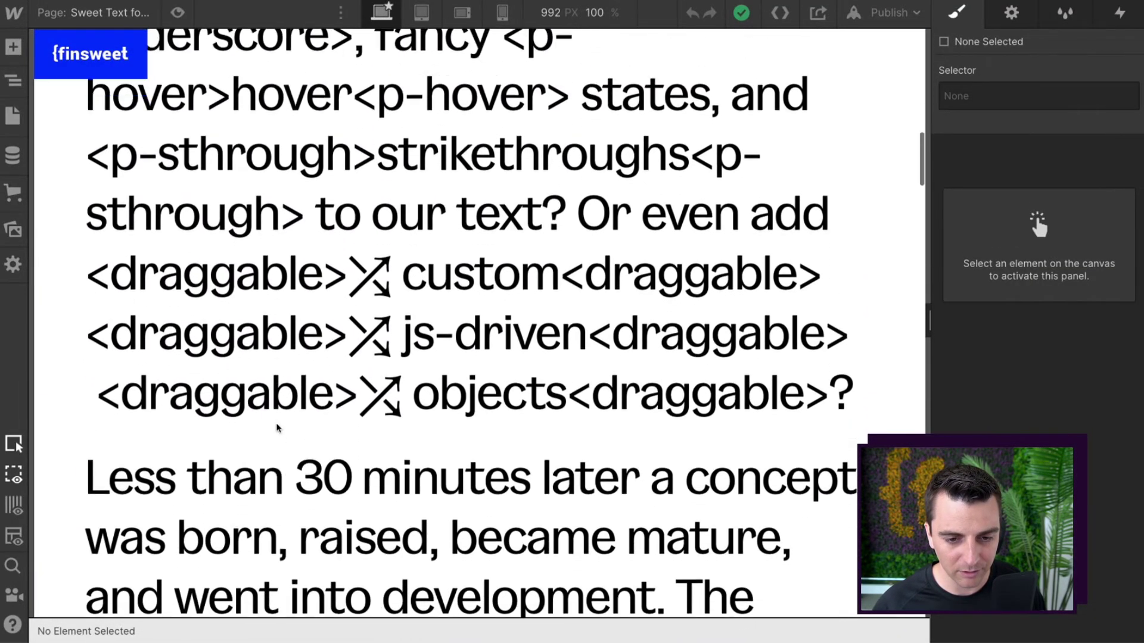
{"action": "scroll", "coordinate": [277, 428], "scroll_direction": "up", "scroll_amount": 2}
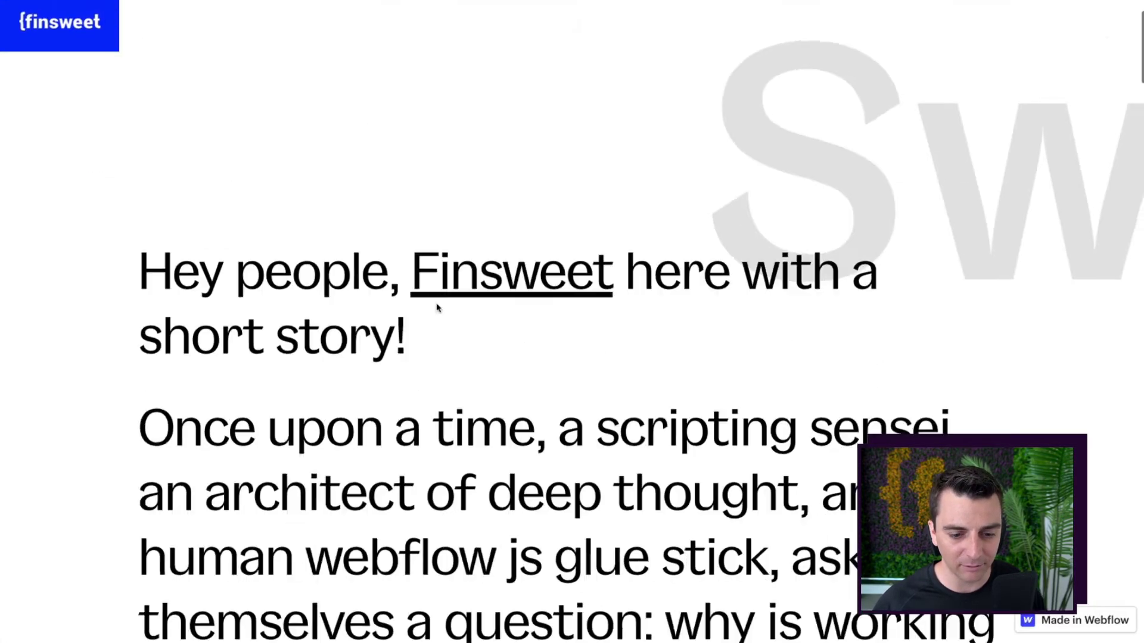
{"action": "scroll", "coordinate": [439, 316], "scroll_direction": "down", "scroll_amount": 10}
{"action": "scroll", "coordinate": [436, 305], "scroll_direction": "up", "scroll_amount": 1}
- Drag the custom and objects boxes to new spots and inspect their inline left/top positions
{"action": "left_click_drag", "start_coordinate": [774, 191], "coordinate": [937, 285]}
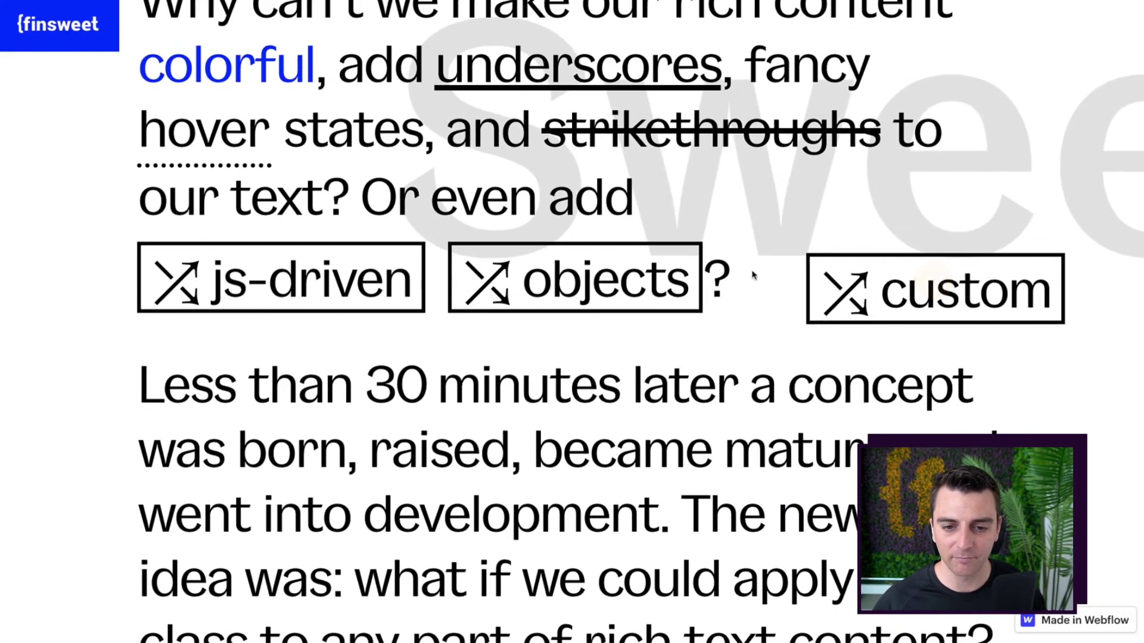
{"action": "left_click_drag", "start_coordinate": [538, 272], "coordinate": [749, 218]}
{"action": "key", "text": "super+alt+i"}
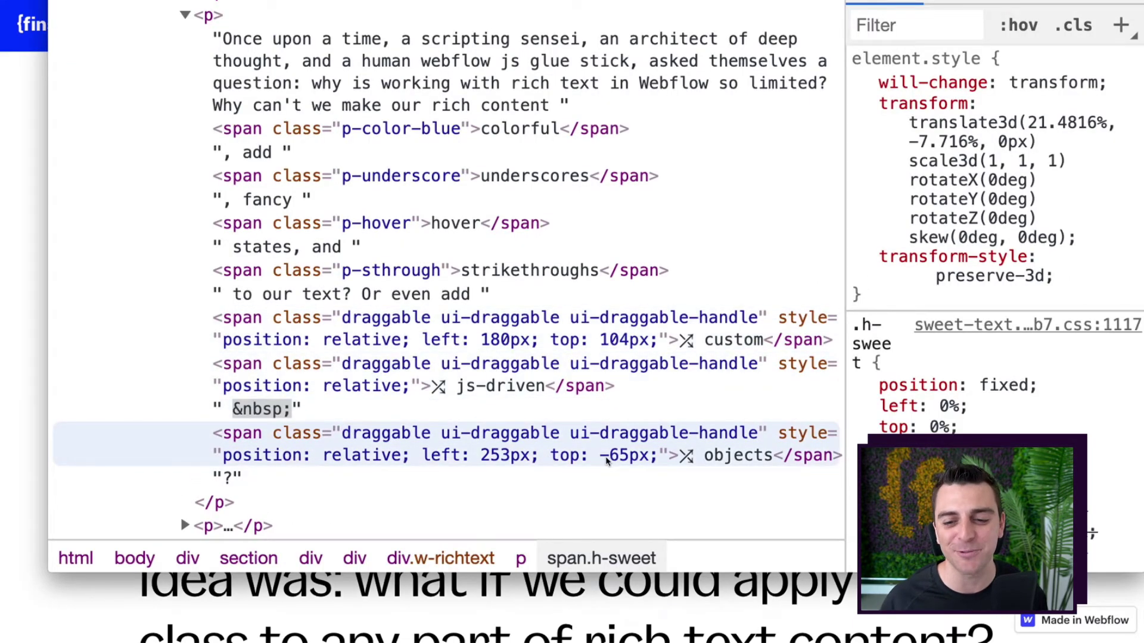
- Expand the Less than 30 minutes paragraph and select its first per-letter ix-avoid span
{"action": "scroll", "coordinate": [607, 461], "scroll_direction": "down", "scroll_amount": 5}
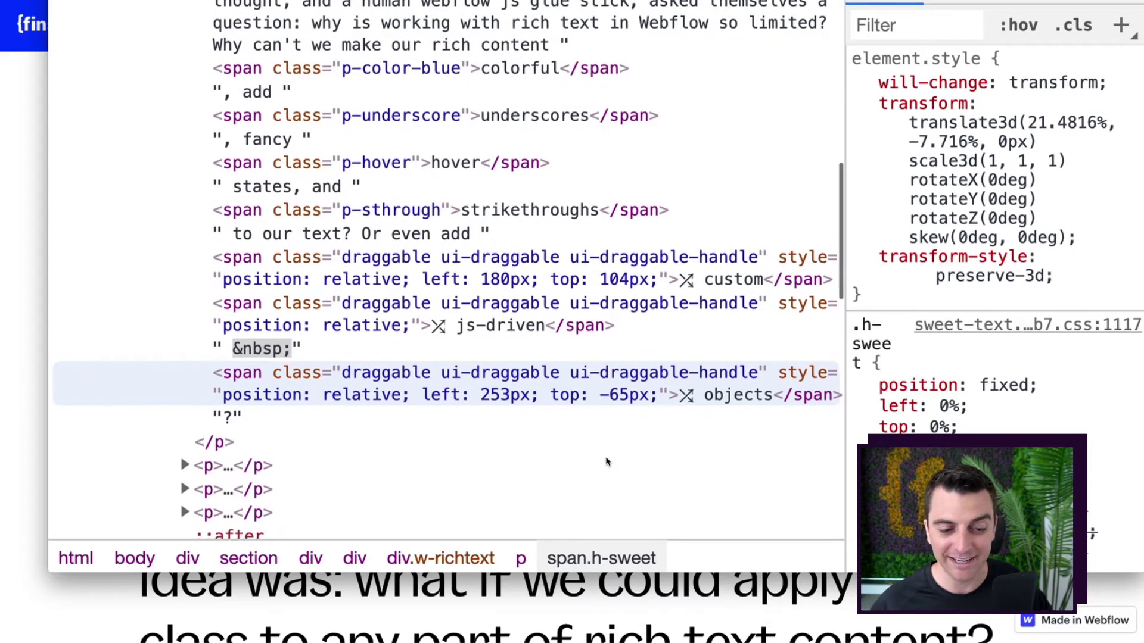
{"action": "scroll", "coordinate": [607, 460], "scroll_direction": "down", "scroll_amount": 1}
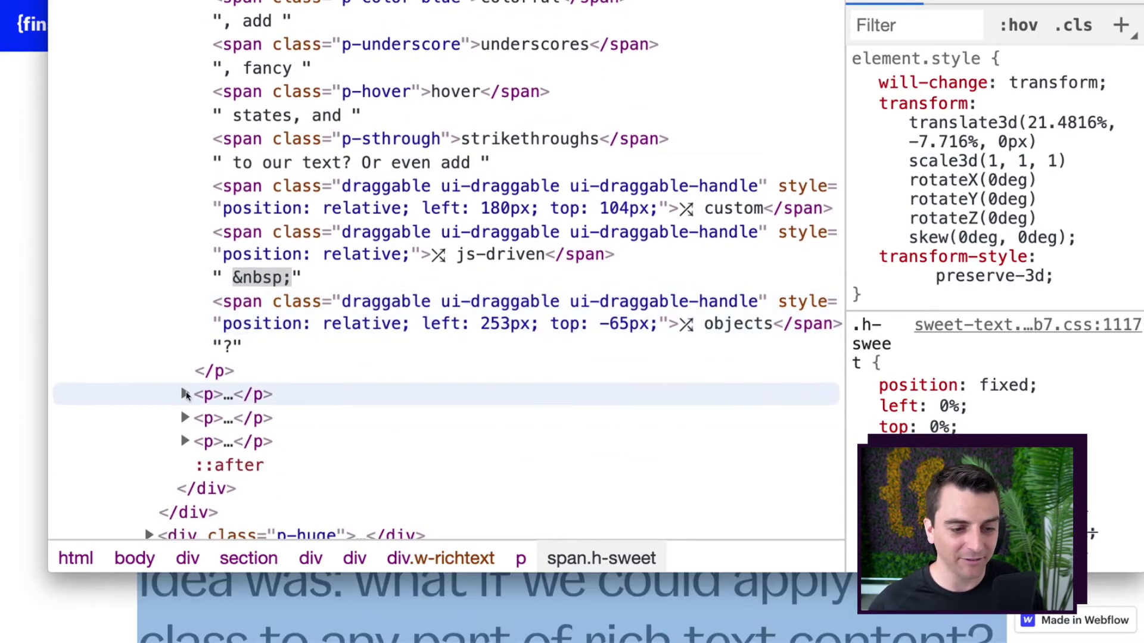
{"action": "left_click", "coordinate": [185, 394]}
{"action": "scroll", "coordinate": [247, 401], "scroll_direction": "down", "scroll_amount": 10}
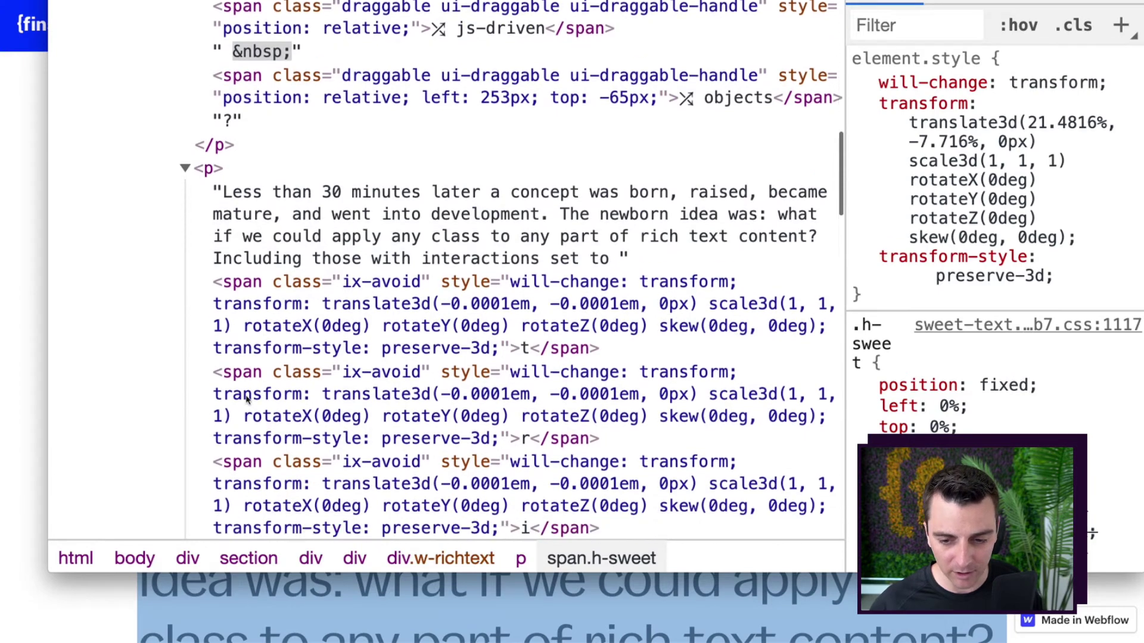
{"action": "scroll", "coordinate": [247, 400], "scroll_direction": "down", "scroll_amount": 3}
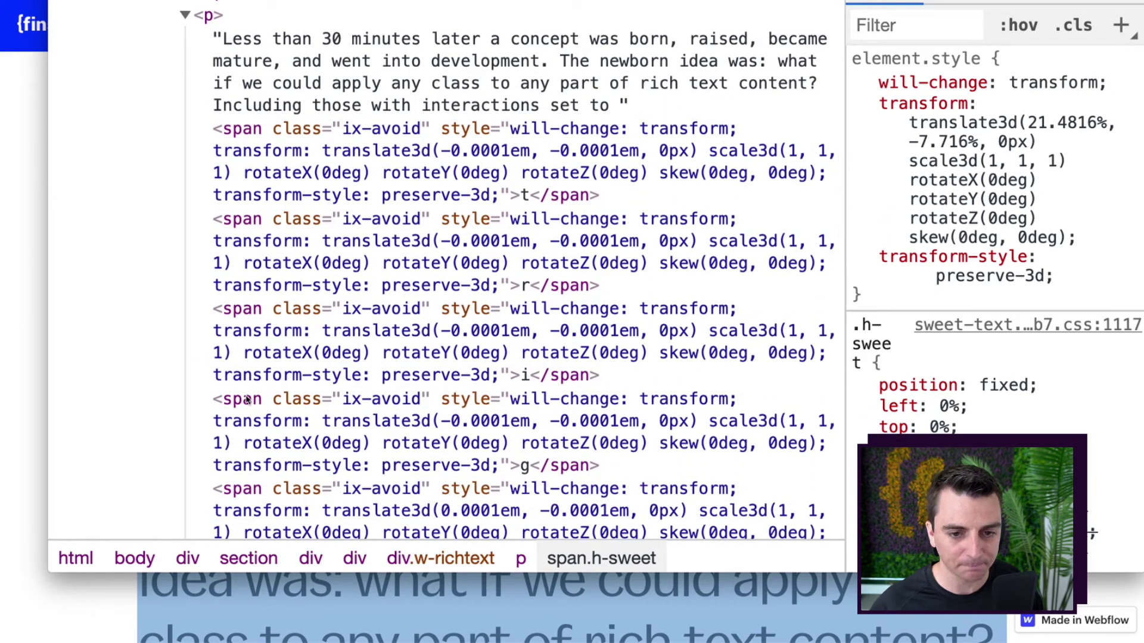
{"action": "left_click", "coordinate": [435, 167]}
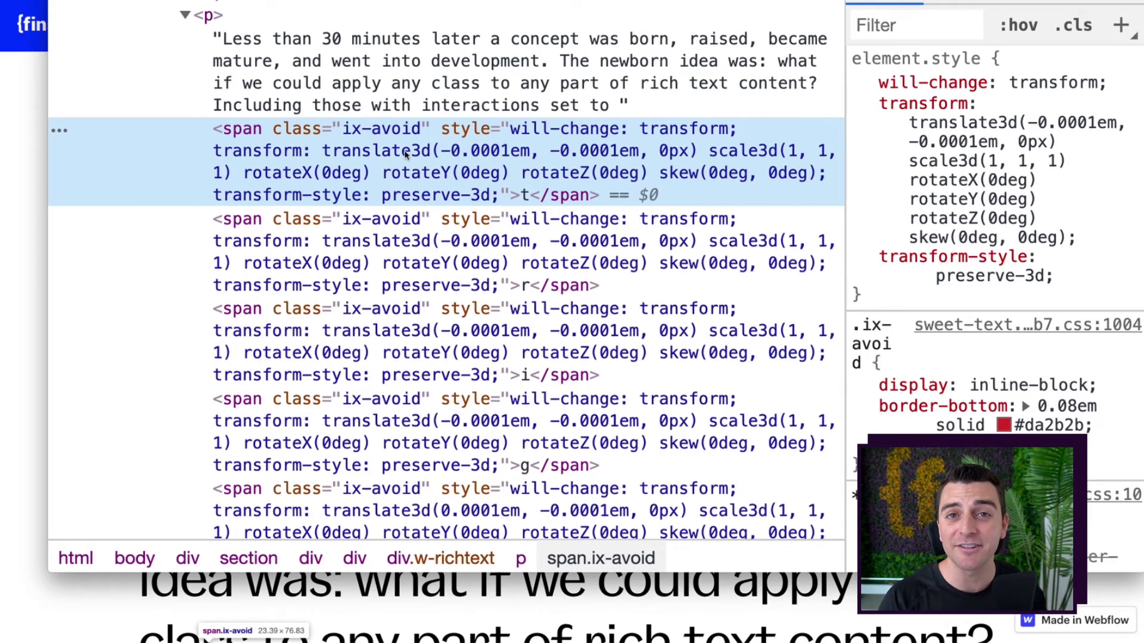
- Close DevTools, scroll down to 'trigger on class', and inspect the letters of 'trigger'
{"action": "key", "text": "super+alt+i"}
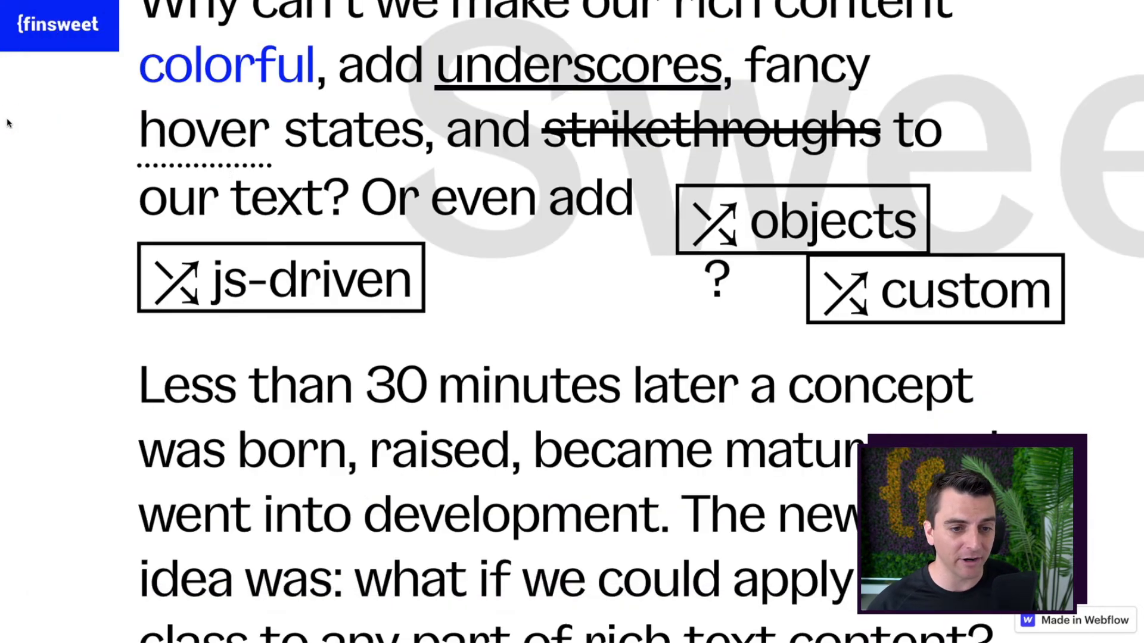
{"action": "scroll", "coordinate": [308, 231], "scroll_direction": "down", "scroll_amount": 6}
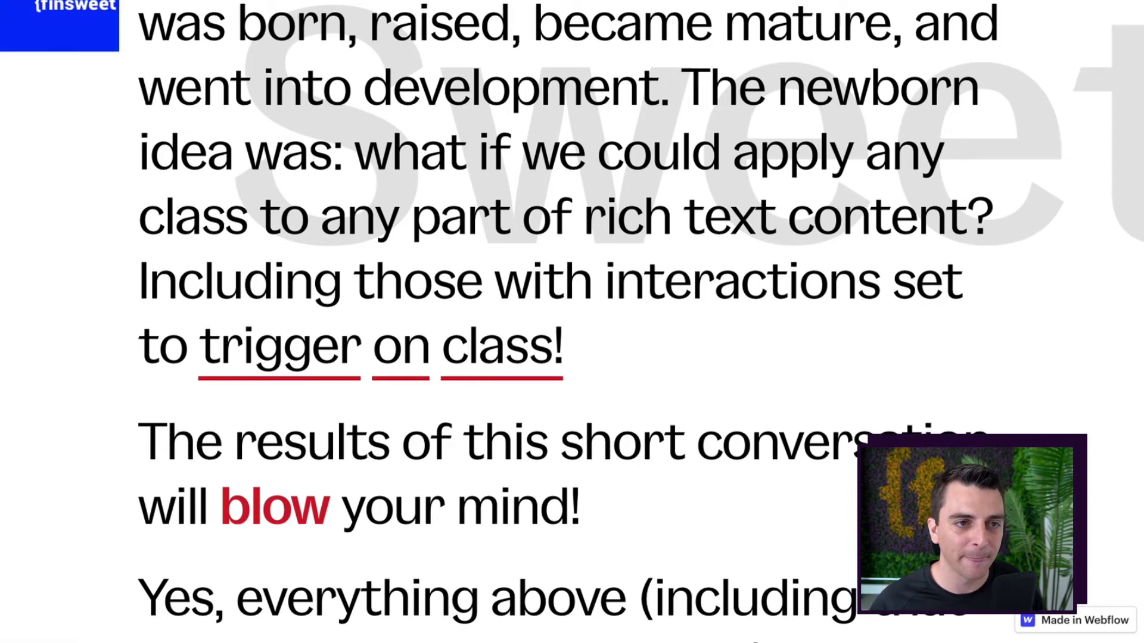
{"action": "key", "text": "super+alt+i"}
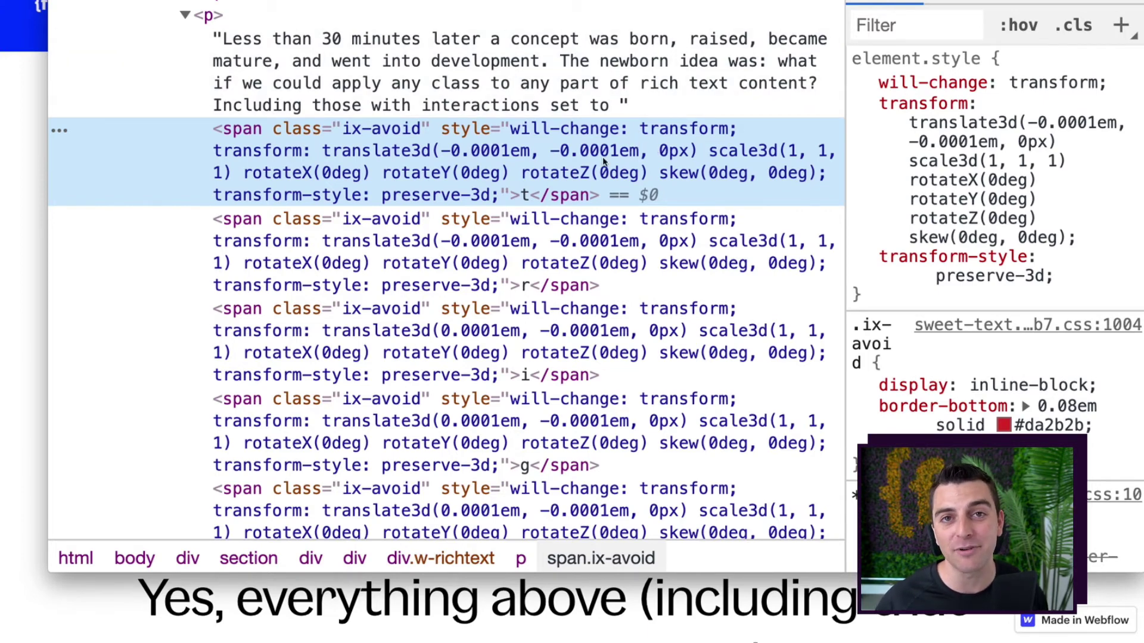
- Expand the paragraph containing the ix-explosion span that wraps 'blow'
{"action": "scroll", "coordinate": [610, 153], "scroll_direction": "down", "scroll_amount": 6}
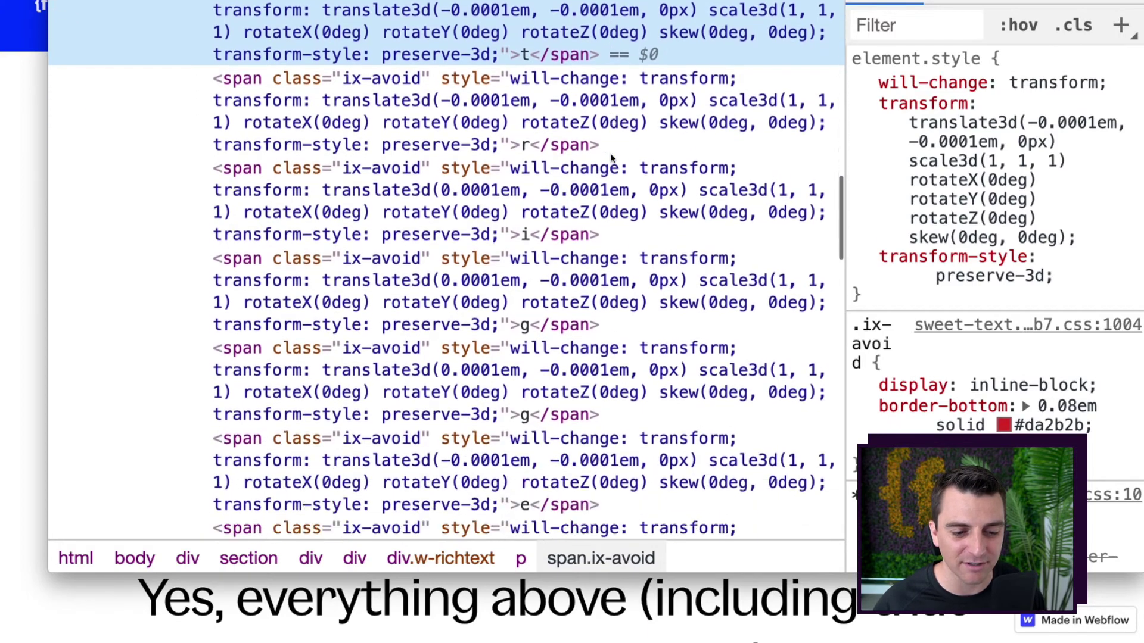
{"action": "scroll", "coordinate": [611, 156], "scroll_direction": "down", "scroll_amount": 9}
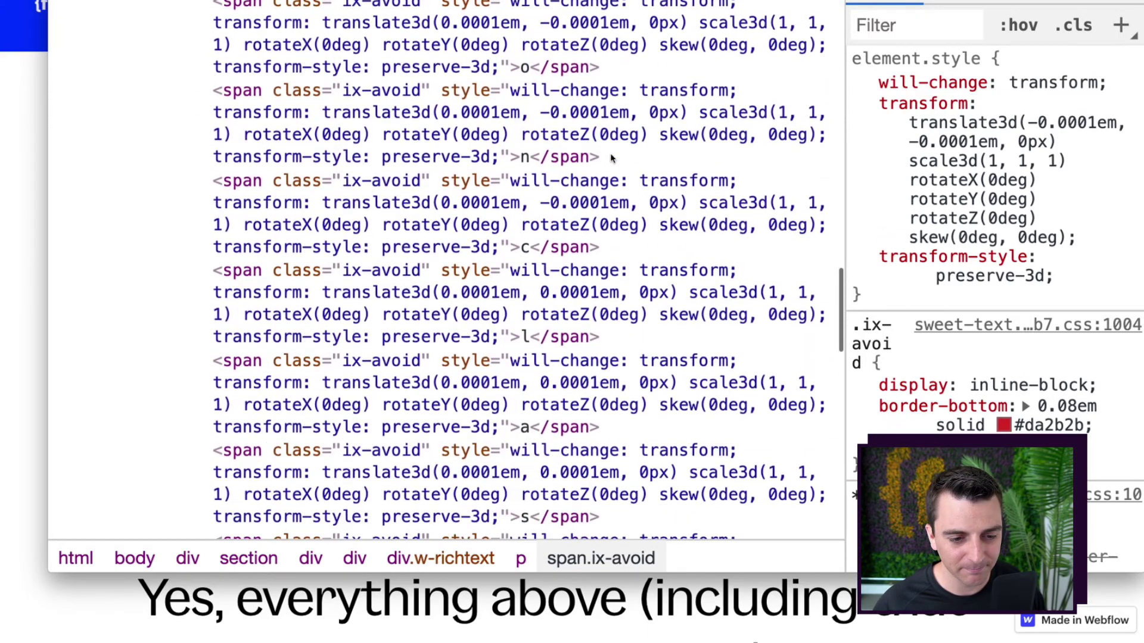
{"action": "scroll", "coordinate": [612, 157], "scroll_direction": "down", "scroll_amount": 2}
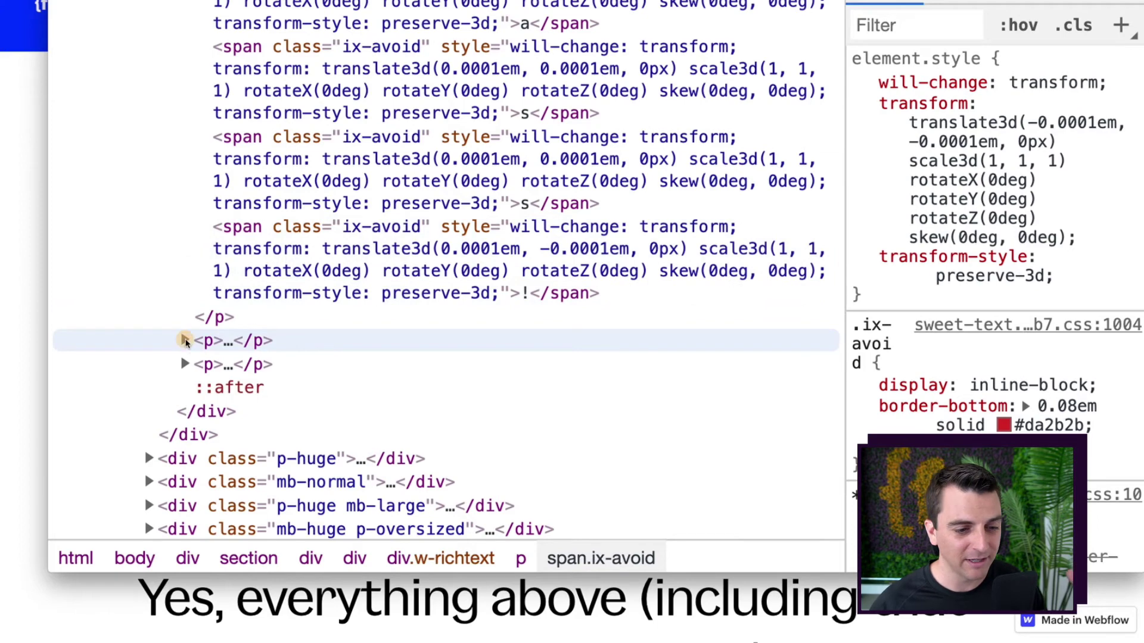
{"action": "left_click", "coordinate": [185, 340]}
- Expand the closing 'Yes, everything above' paragraph
{"action": "scroll", "coordinate": [312, 339], "scroll_direction": "down", "scroll_amount": 1}
{"action": "scroll", "coordinate": [312, 339], "scroll_direction": "down", "scroll_amount": 2}
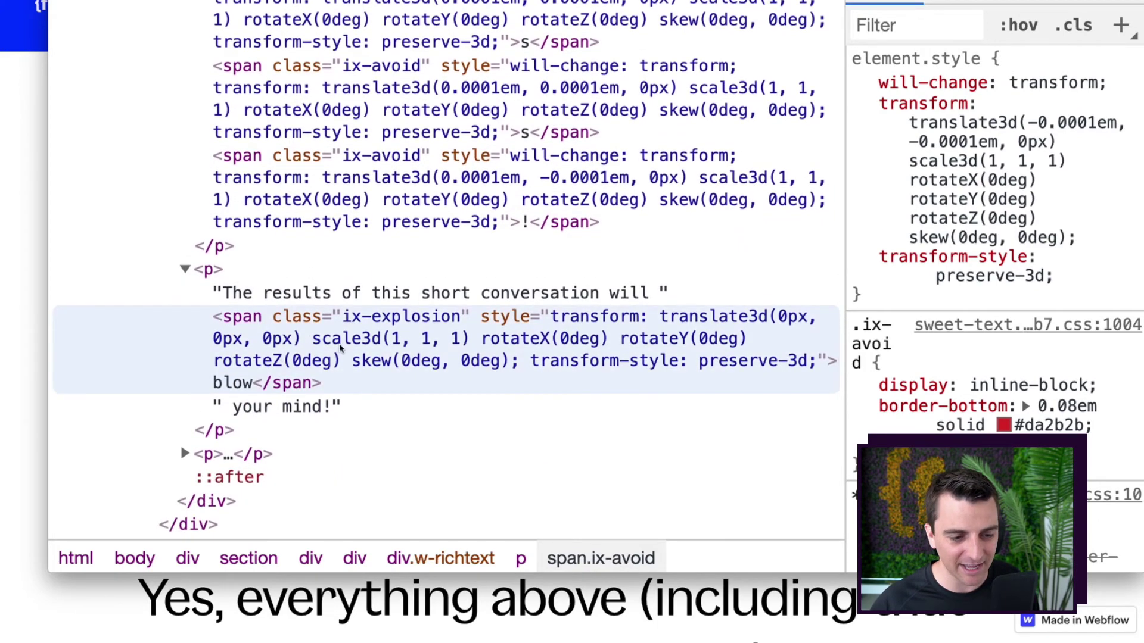
{"action": "scroll", "coordinate": [342, 351], "scroll_direction": "down", "scroll_amount": 3}
{"action": "left_click", "coordinate": [184, 368]}
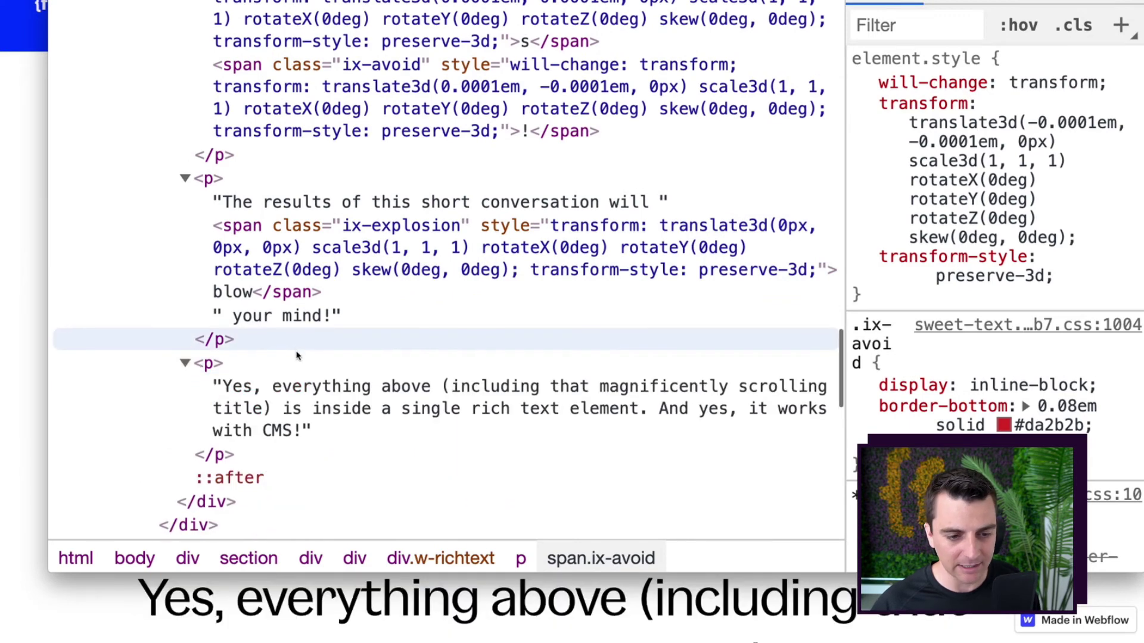
{"action": "scroll", "coordinate": [293, 363], "scroll_direction": "down", "scroll_amount": 1}
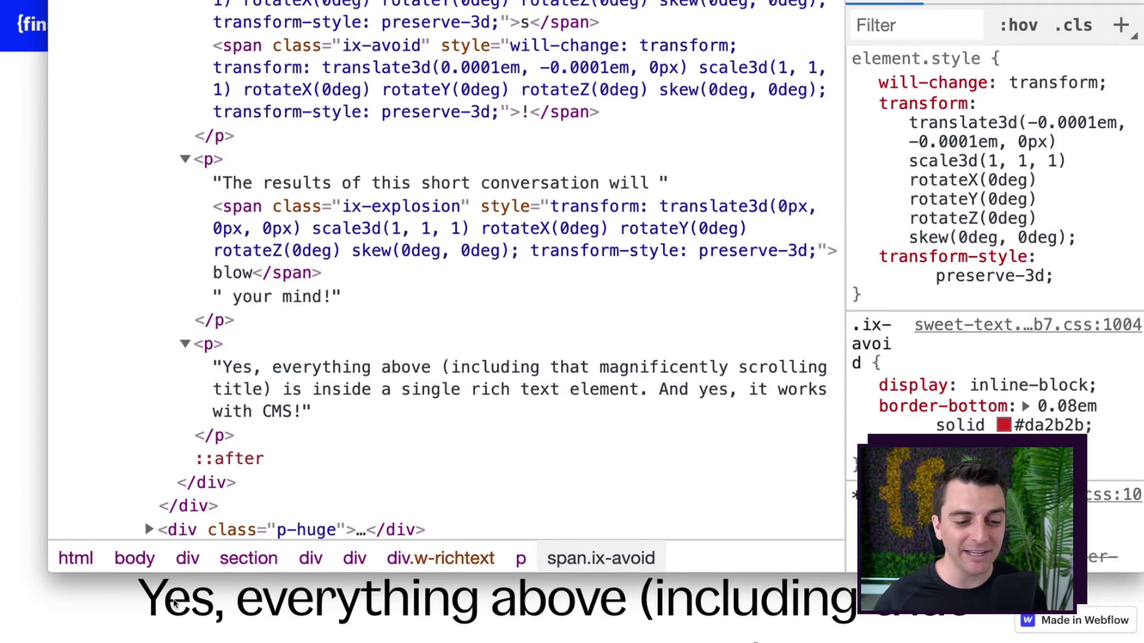
- Select the richtext-stylesystem-v1.0.min.js script tag near the end of the body
{"action": "scroll", "coordinate": [275, 421], "scroll_direction": "down", "scroll_amount": 20}
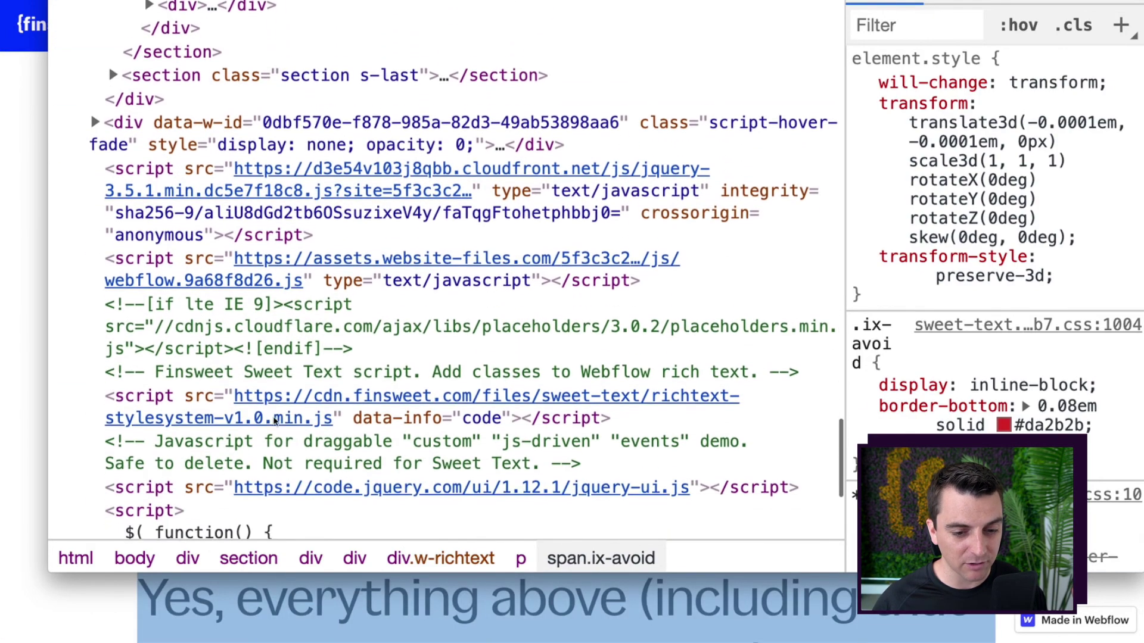
{"action": "scroll", "coordinate": [276, 420], "scroll_direction": "down", "scroll_amount": 1}
{"action": "left_click", "coordinate": [155, 364]}
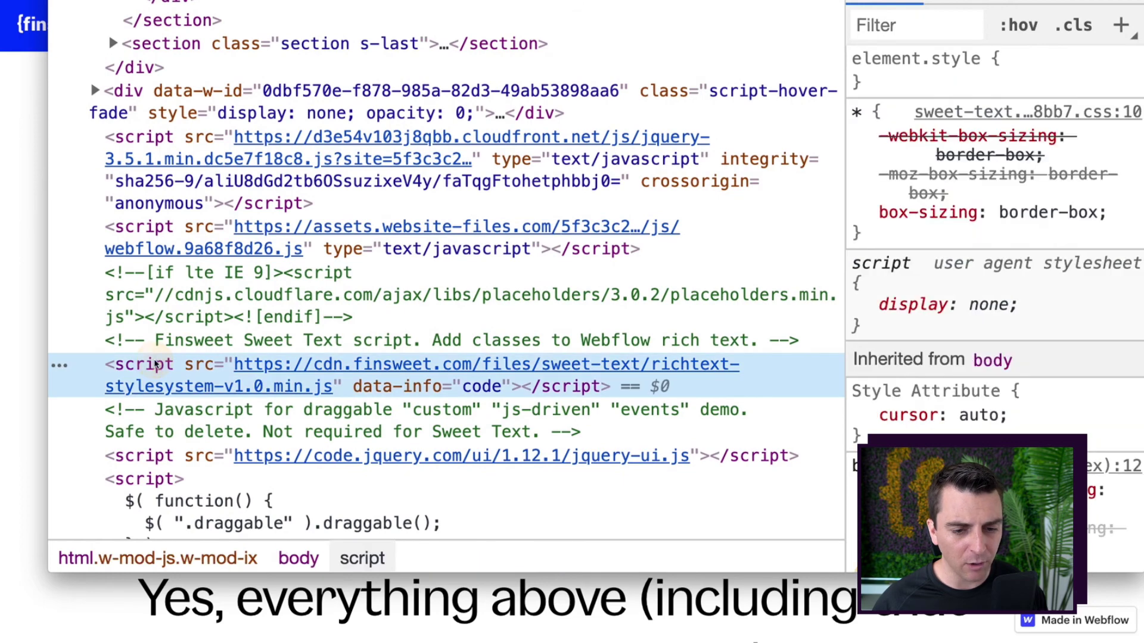